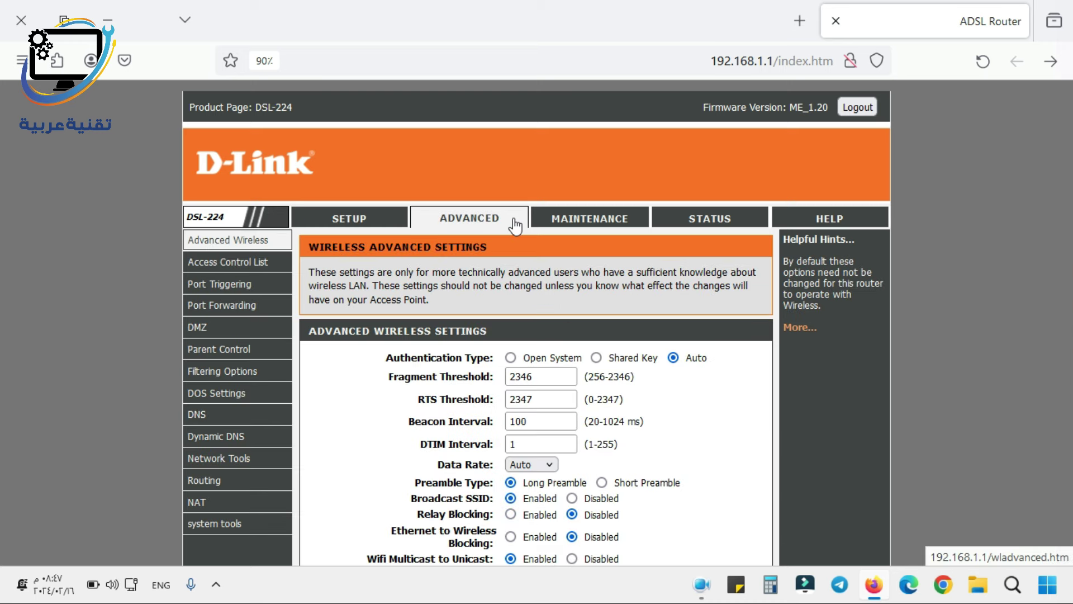
Step: Set Broadcast SSID to Disabled in the advanced wireless settings
mouse_move(284, 248)
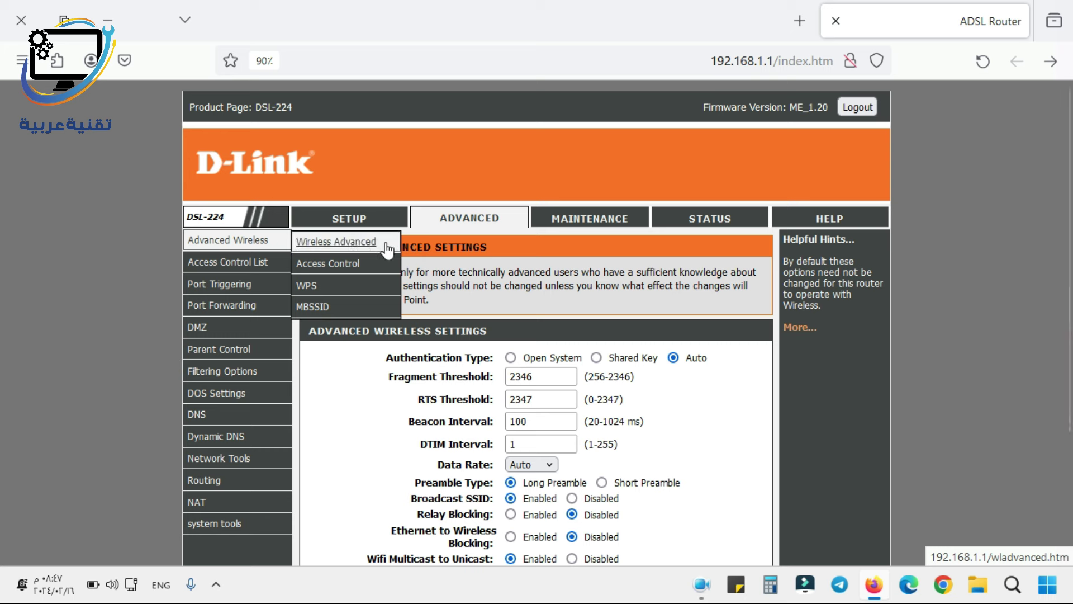
scroll(689, 266, down, 3)
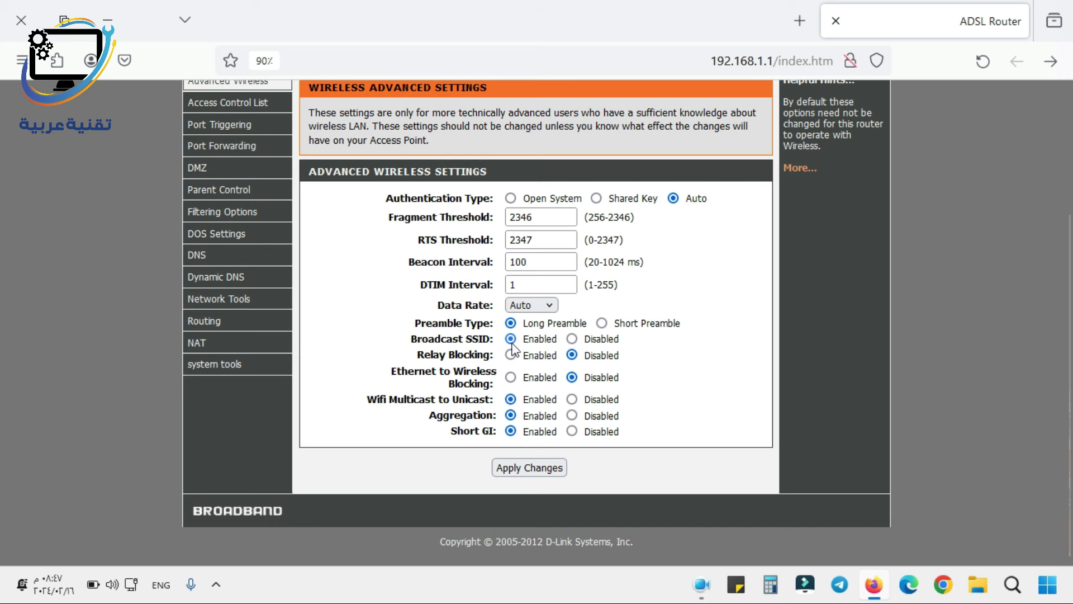
click(572, 339)
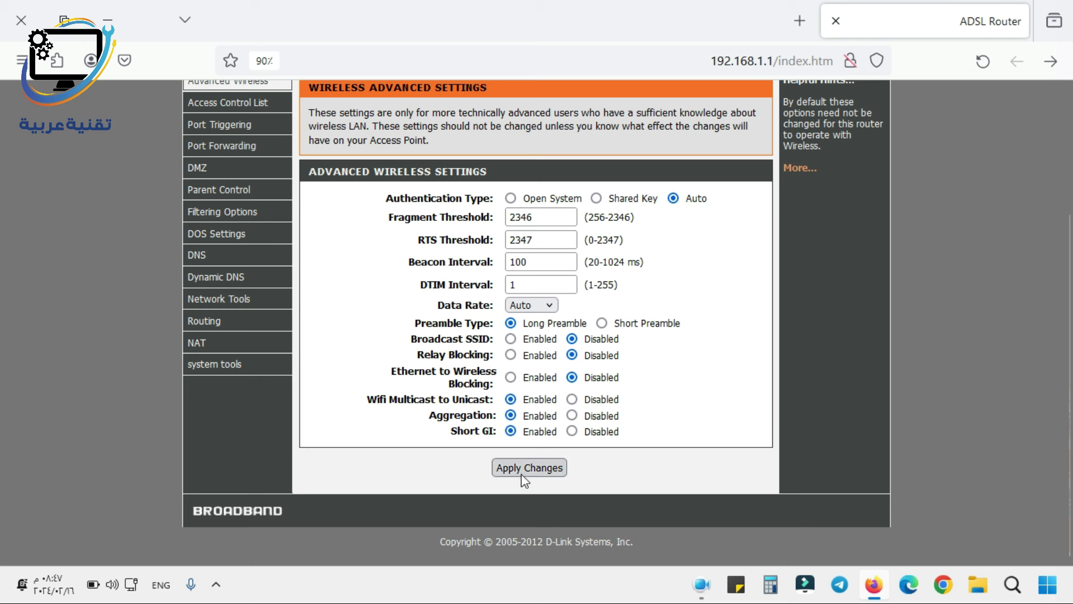
Step: Open the wireless Access Control page and set the Wireless Access Control Mode to Allow Listed
click(385, 270)
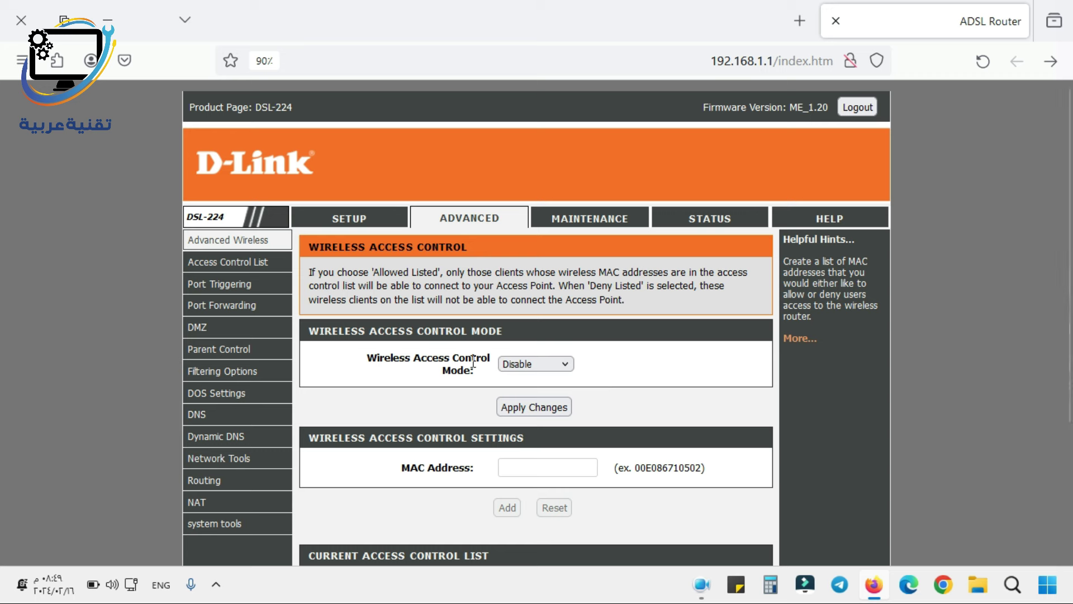
click(537, 365)
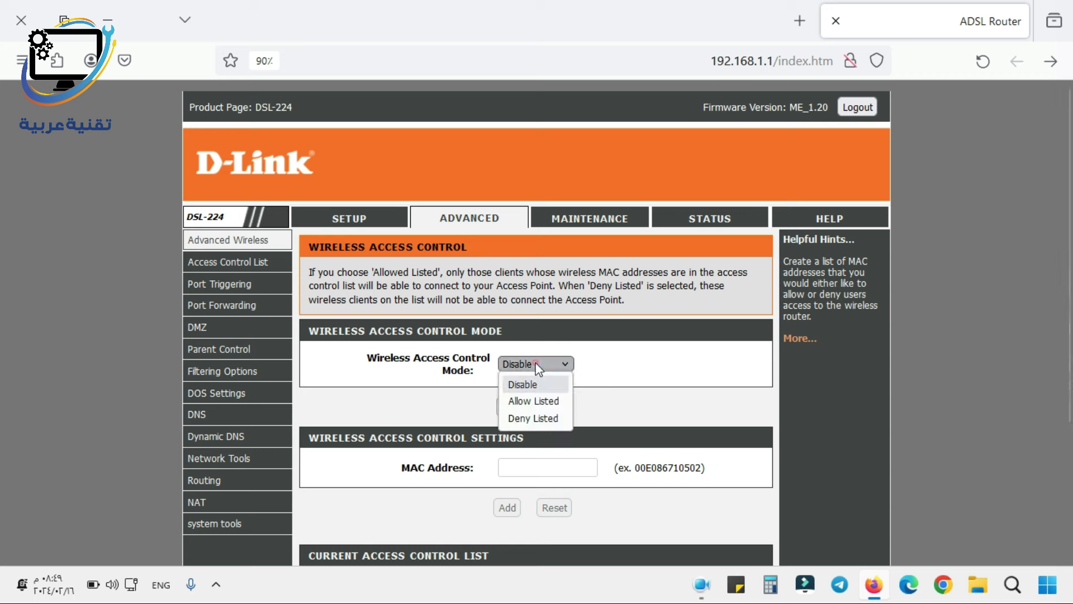
click(540, 420)
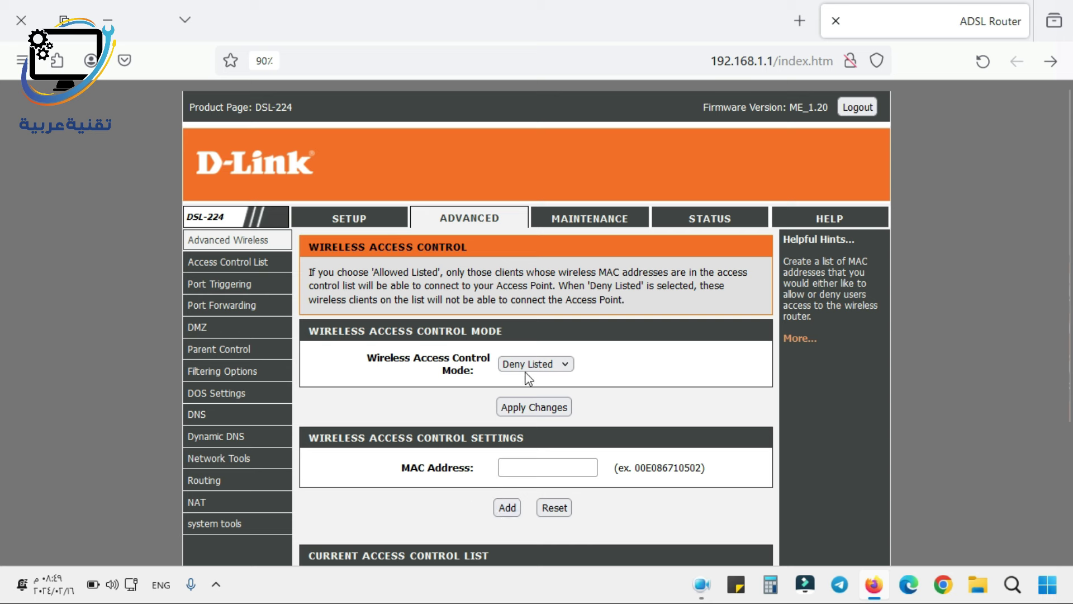
click(565, 364)
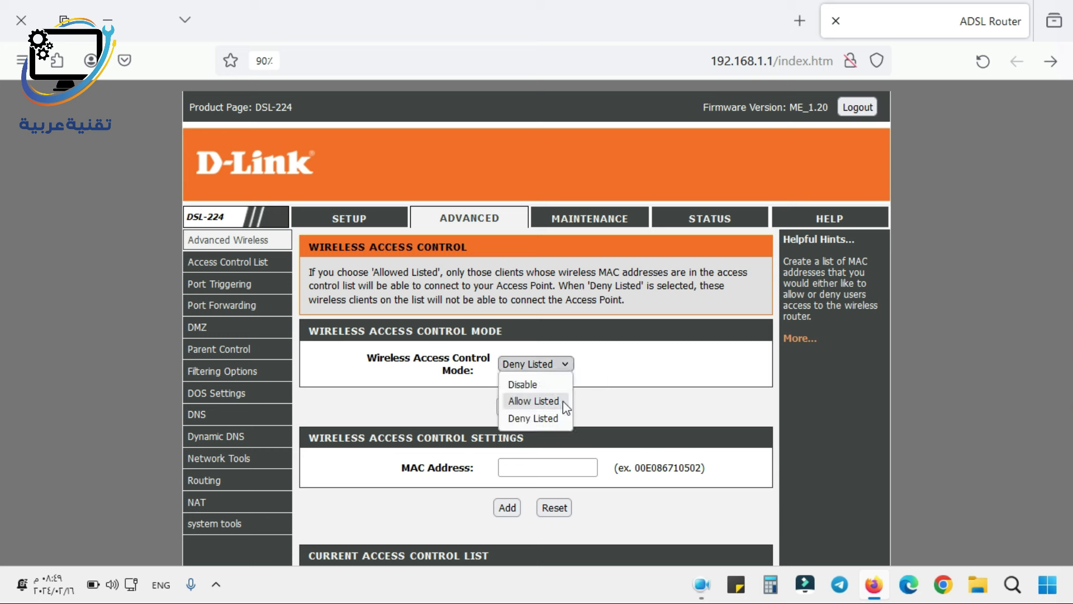
click(563, 401)
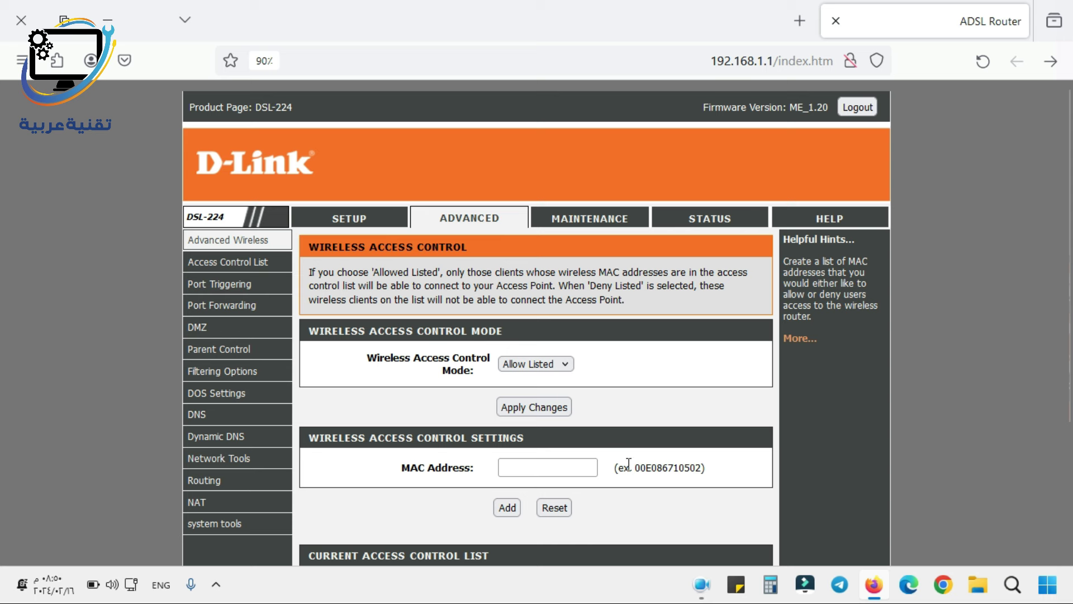
Step: Open the WPS page and select the Disable WPS option
click(369, 286)
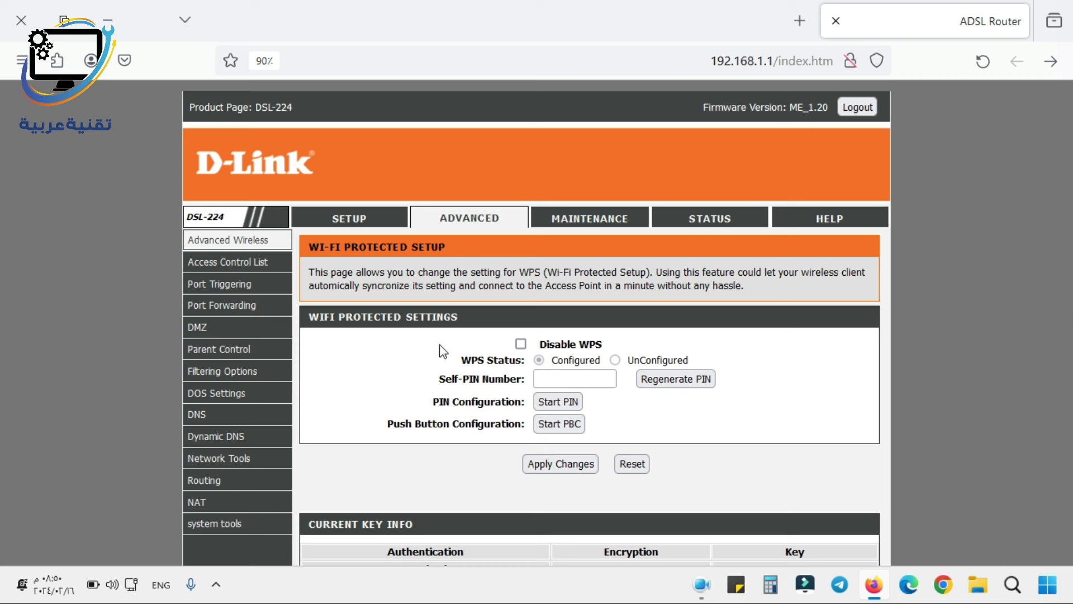
click(521, 344)
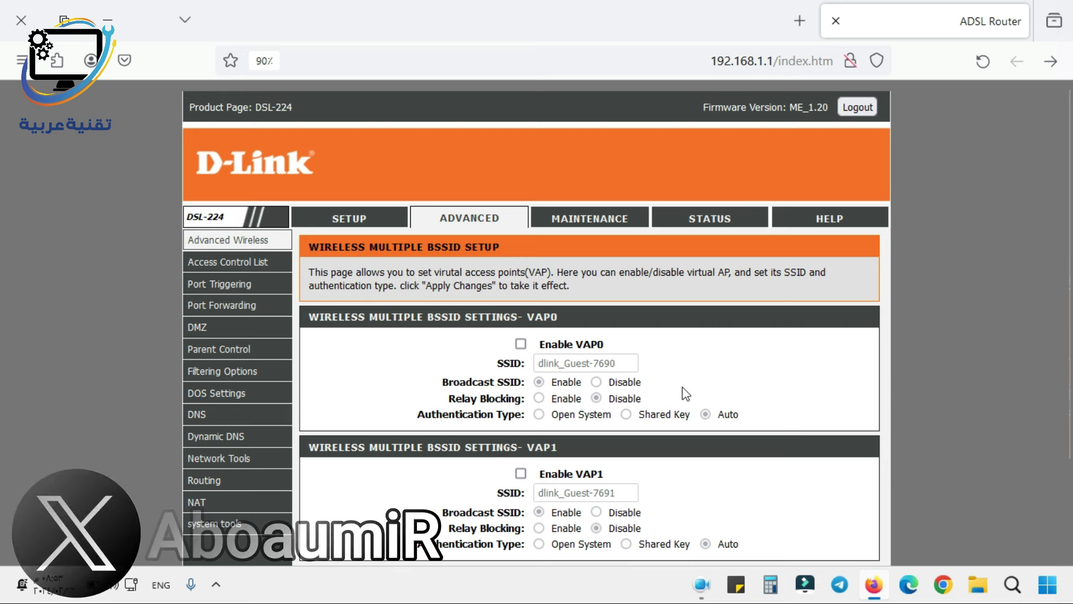
Step: Review the NAT Port Trigger settings and the URL blocking options under Parent Control
click(219, 284)
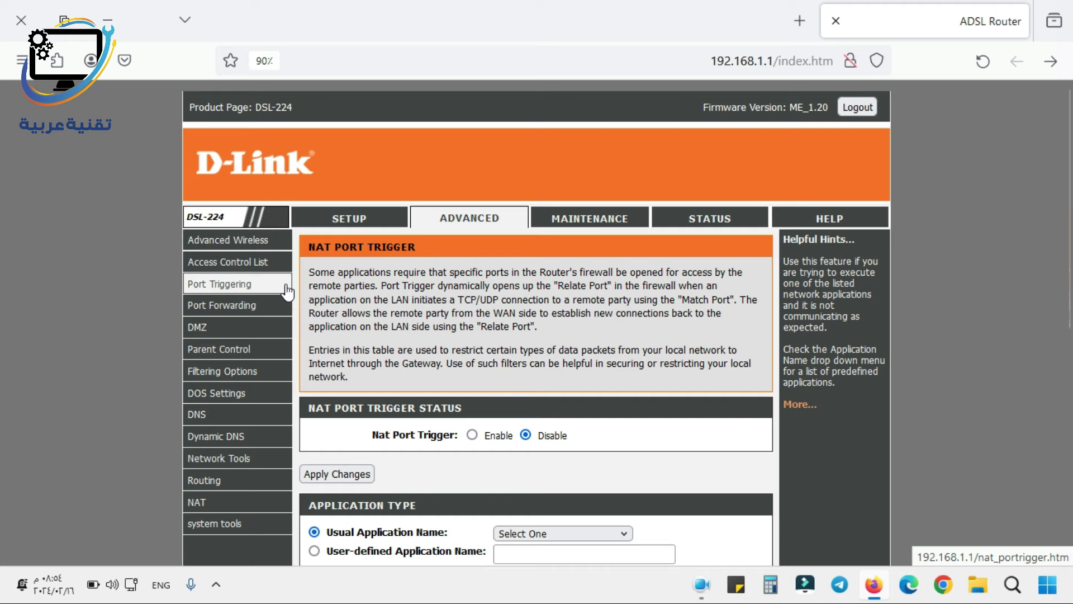
scroll(536, 334, down, 2)
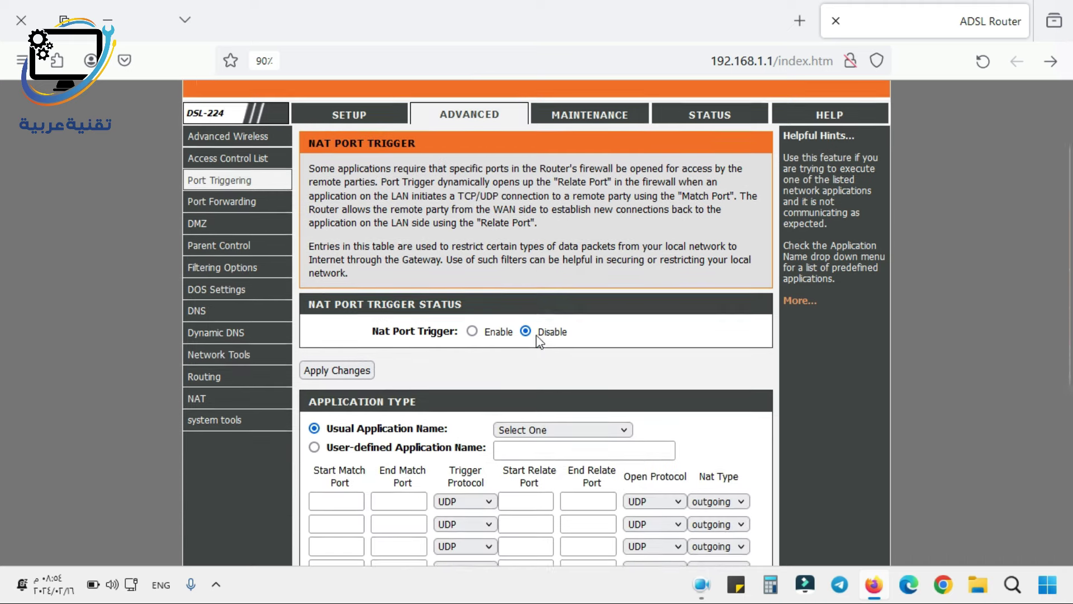
scroll(538, 338, down, 5)
scroll(718, 330, up, 4)
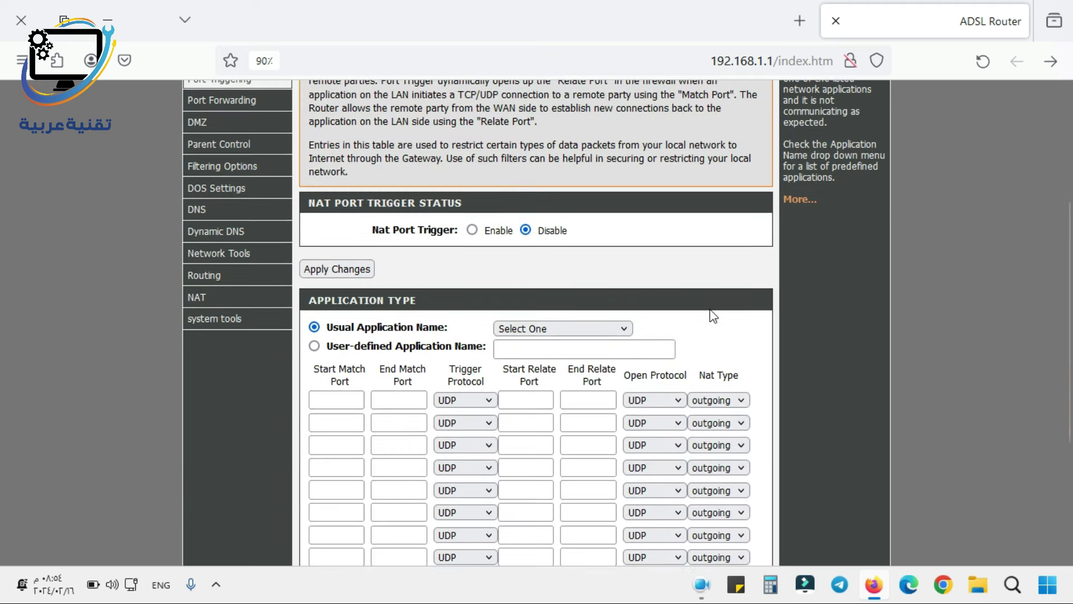
scroll(714, 317, down, 2)
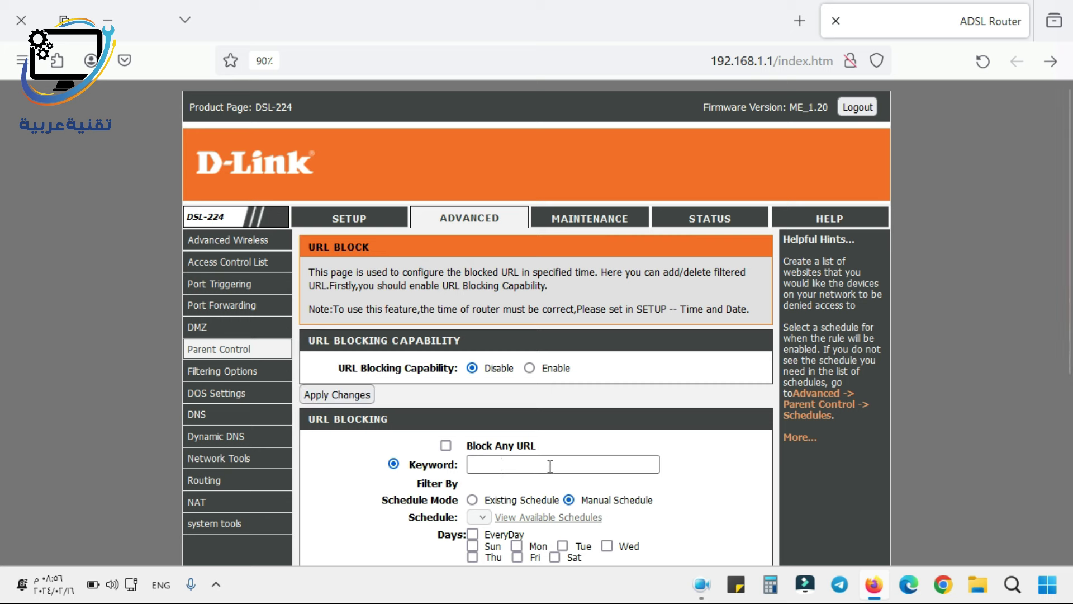
scroll(621, 445, down, 3)
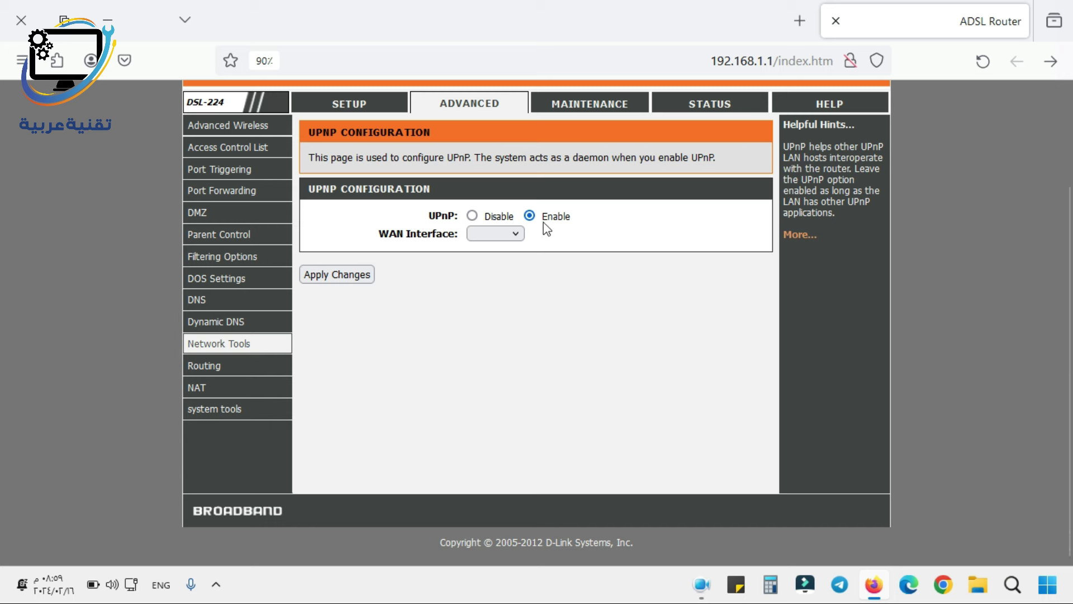
Step: Set the UPnP WAN interface to pppoe1 and apply the change
click(502, 235)
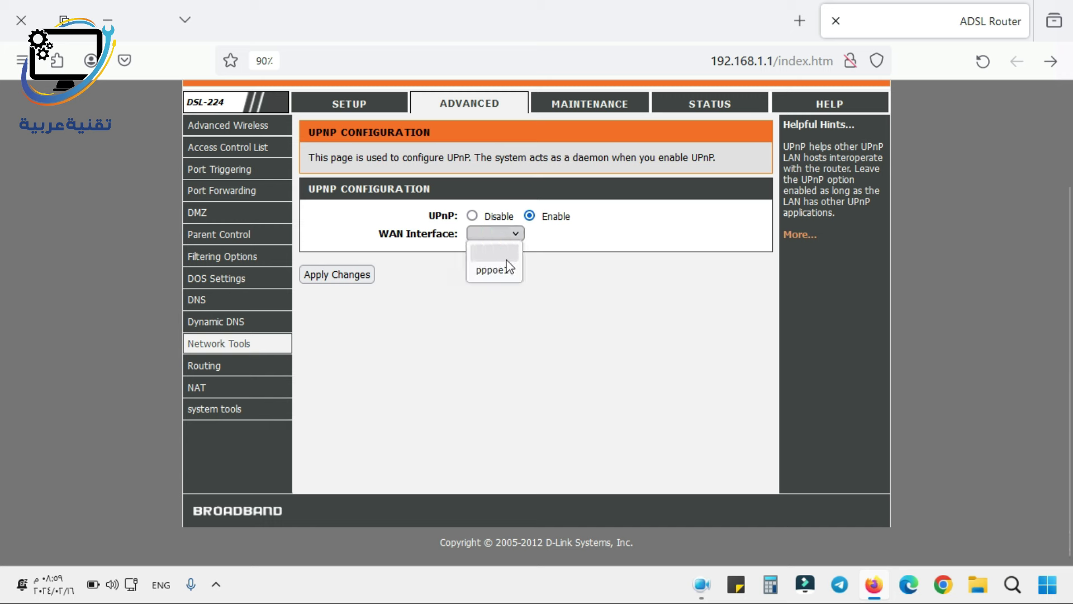
click(493, 270)
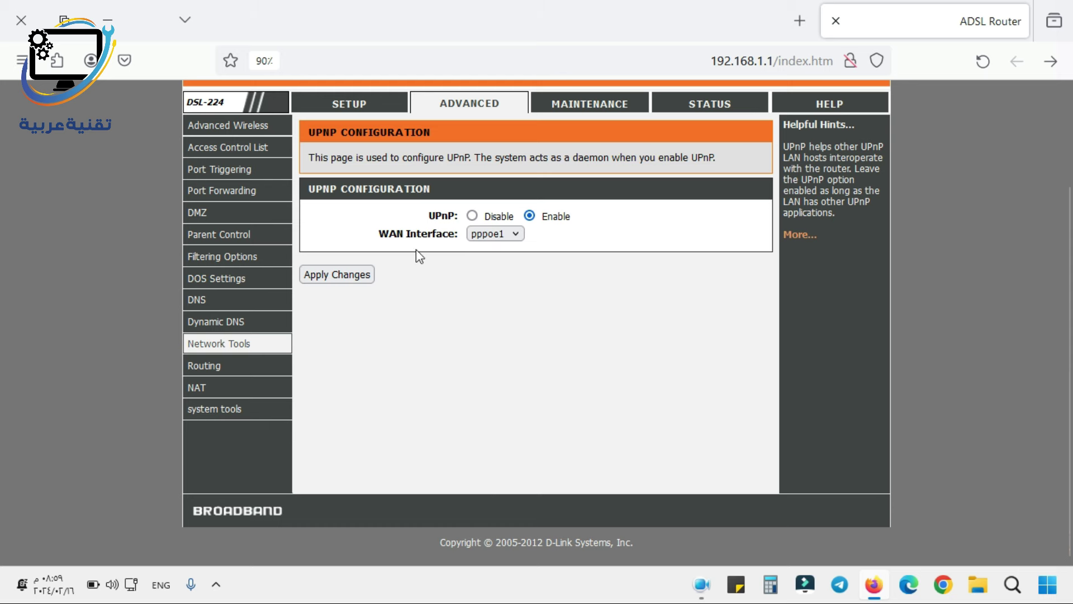
click(333, 281)
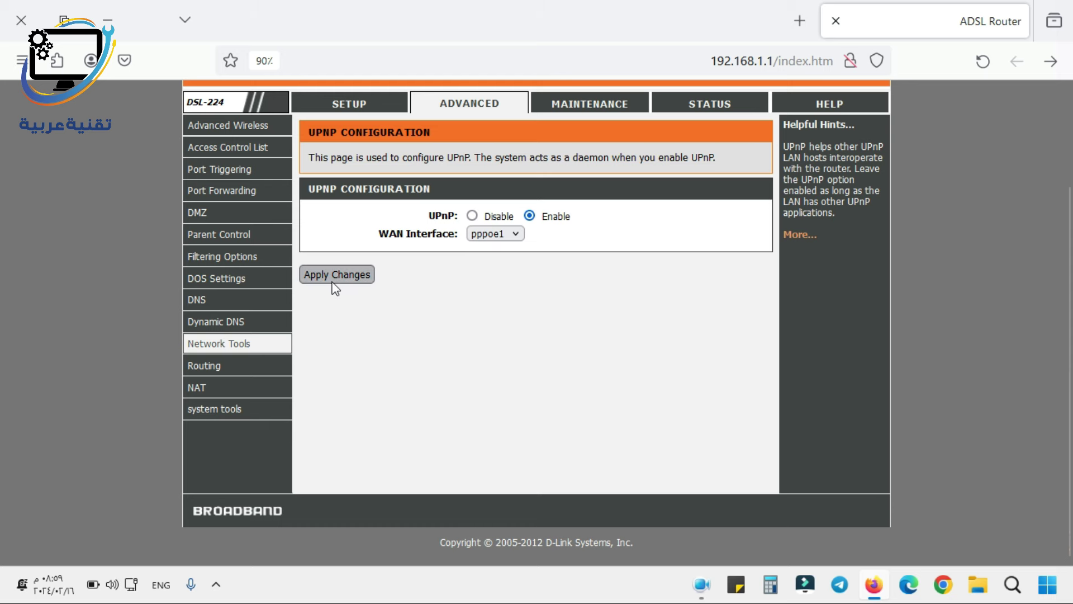
click(335, 286)
Step: Examine the Traffic Monitor page, including its usage graph, device list, and the device and time interval choices
click(261, 506)
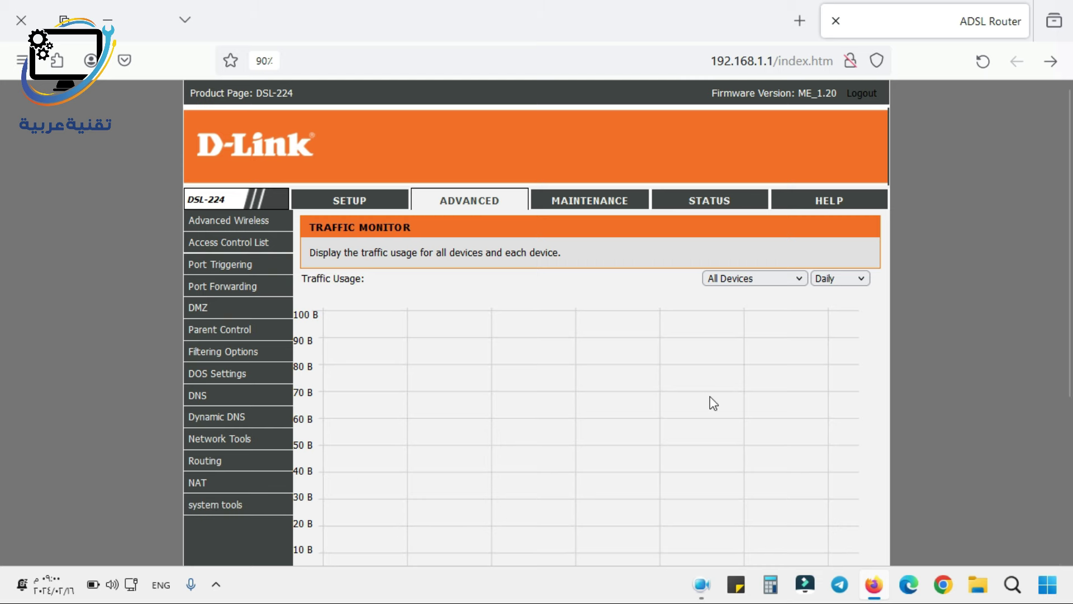
scroll(712, 402, down, 5)
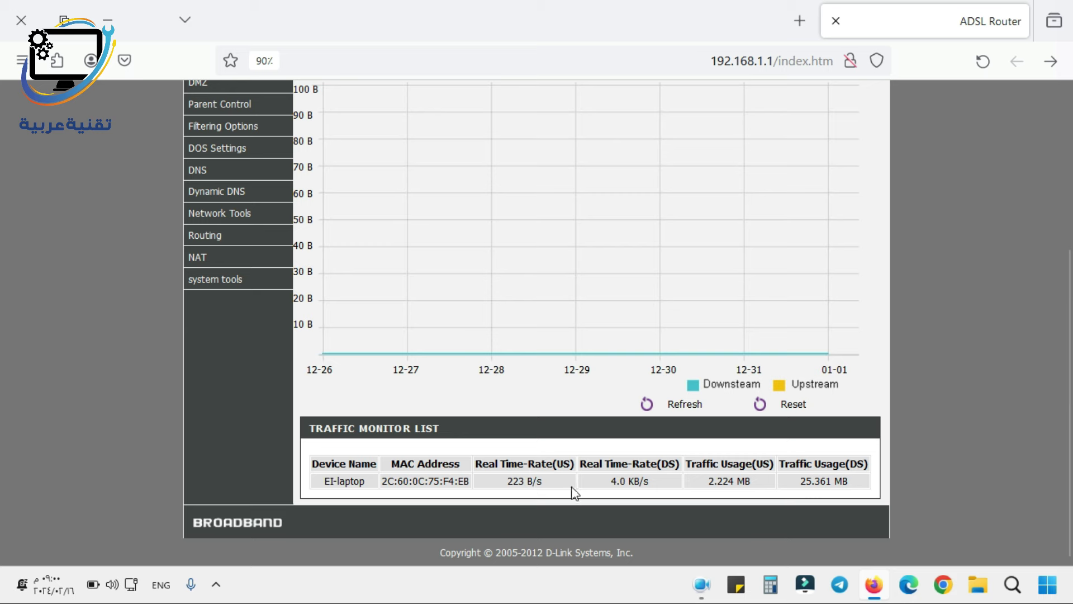
scroll(654, 484, up, 5)
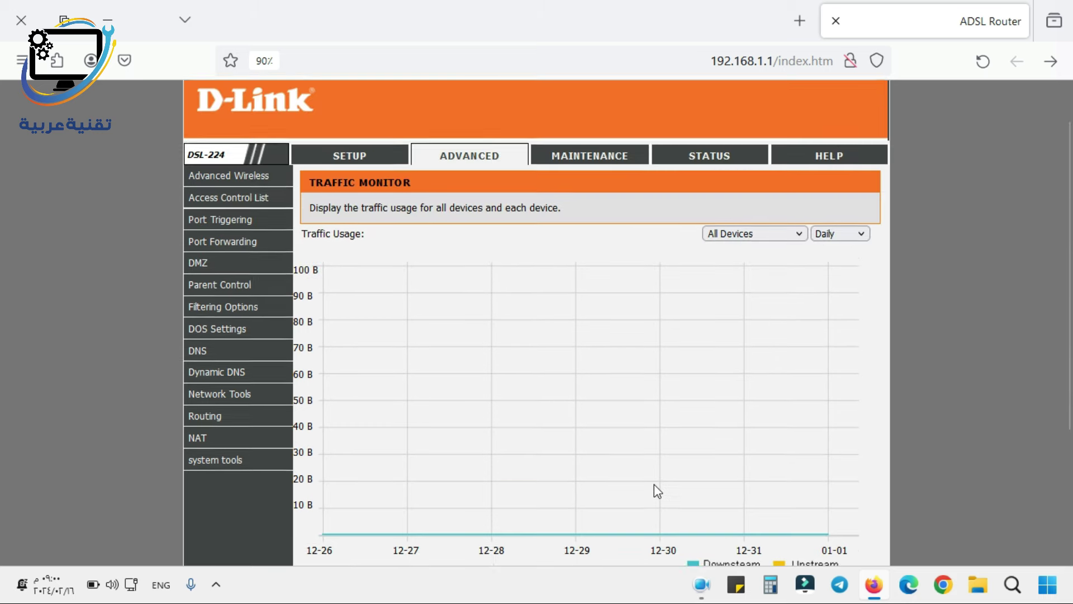
click(754, 278)
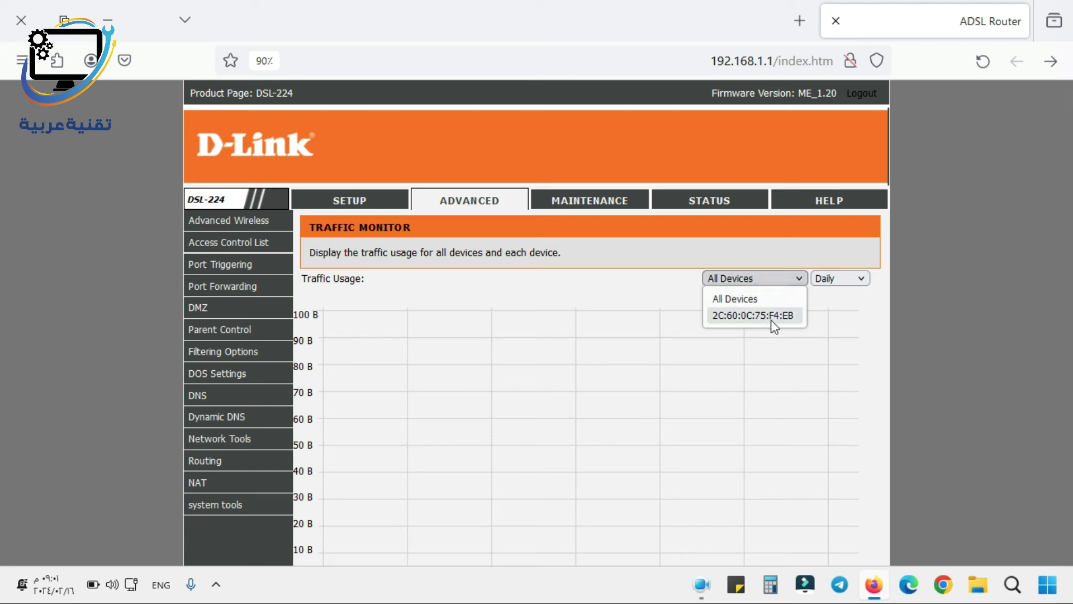
click(850, 279)
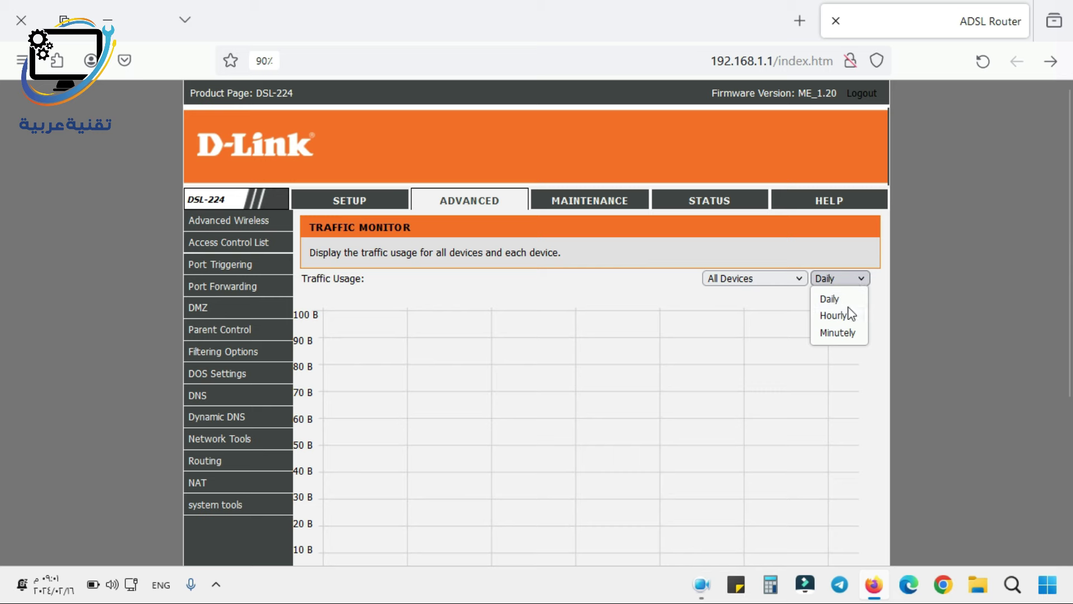
click(627, 281)
Step: Back up the router configuration from the Maintenance section to a file and show the downloaded config.img in its folder
click(591, 201)
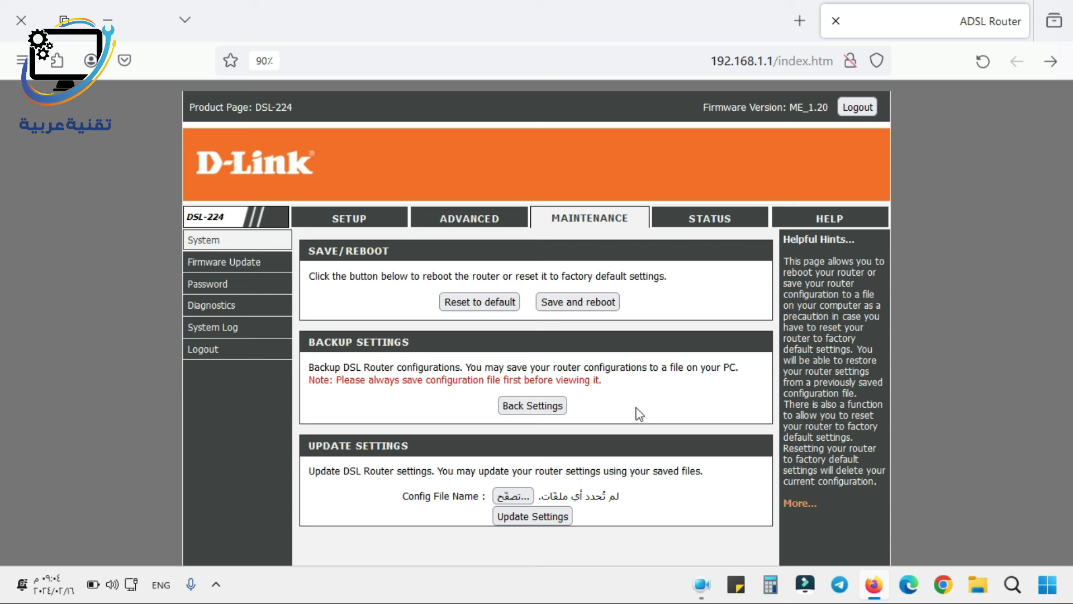
click(515, 412)
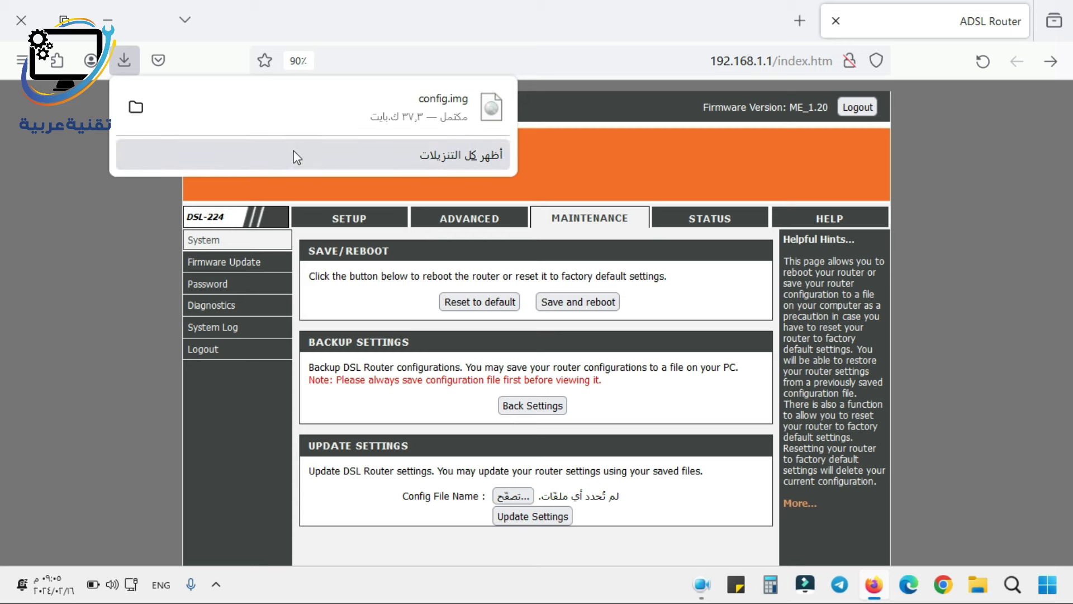
click(136, 109)
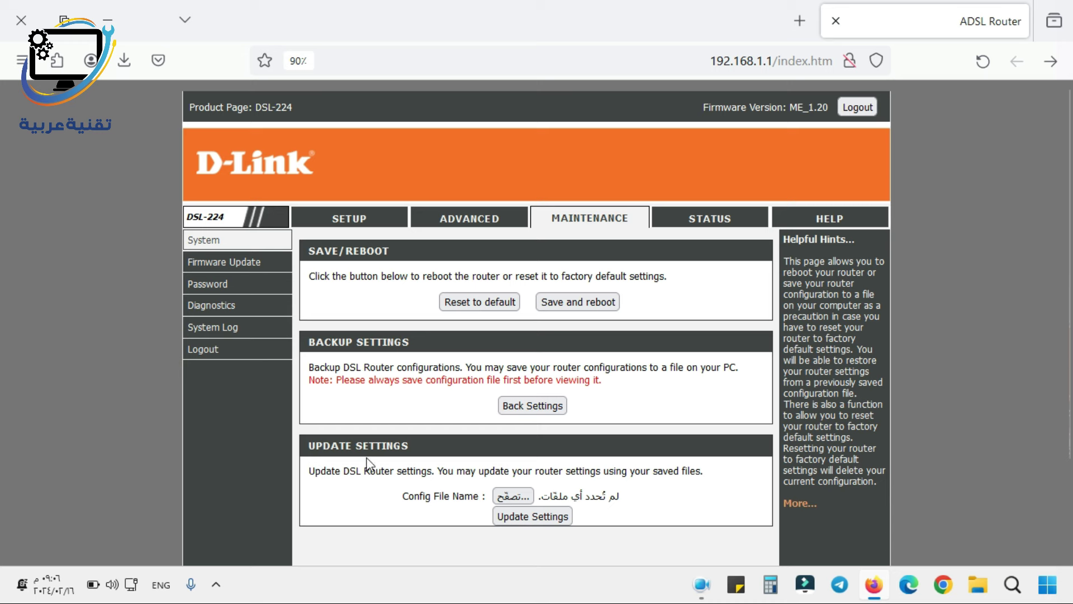
Step: Choose config.img from the desktop as the configuration file for updating the router settings
click(527, 497)
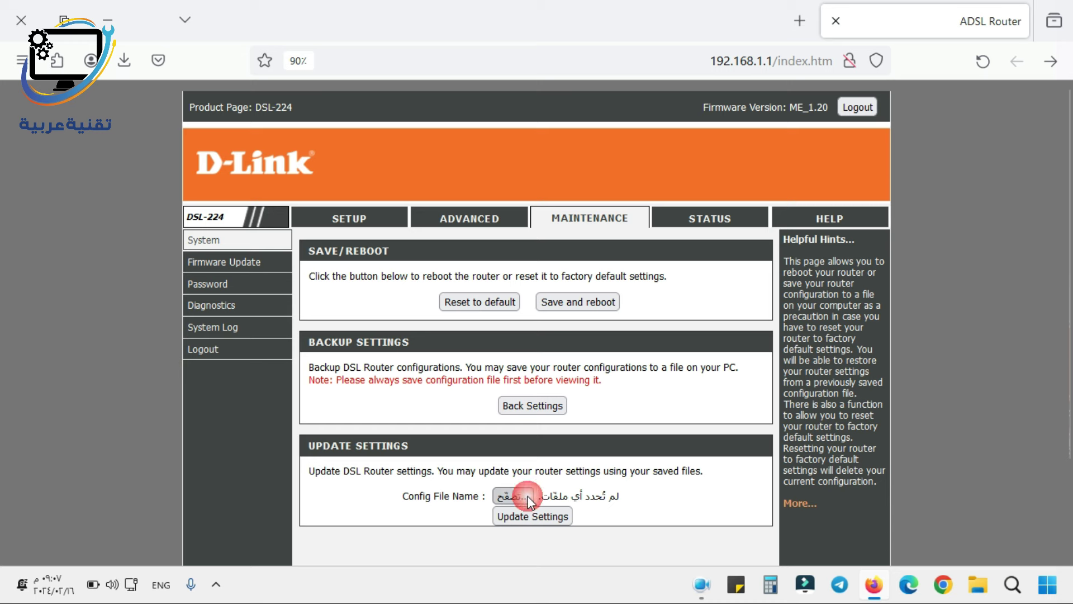
click(244, 280)
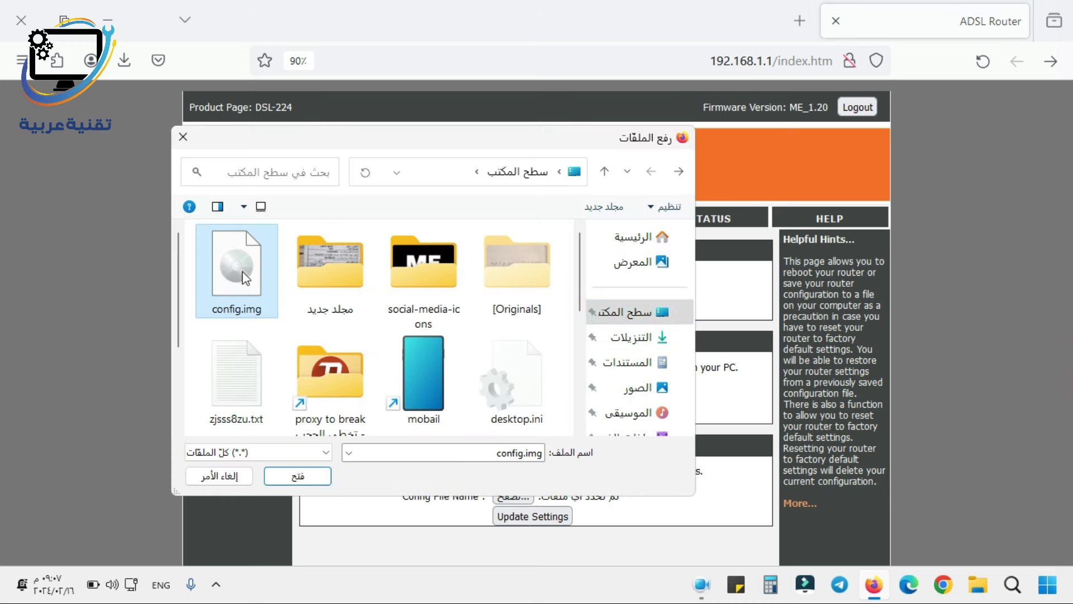
click(309, 480)
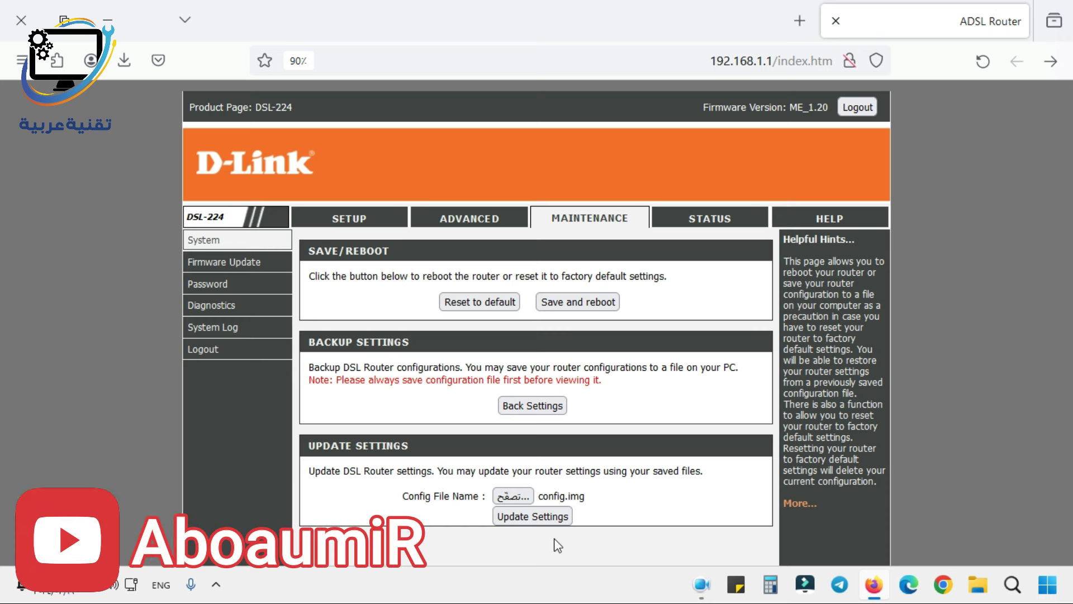
Step: Look through the remaining Maintenance pages, including Firmware Update, System Log and Logout
click(276, 267)
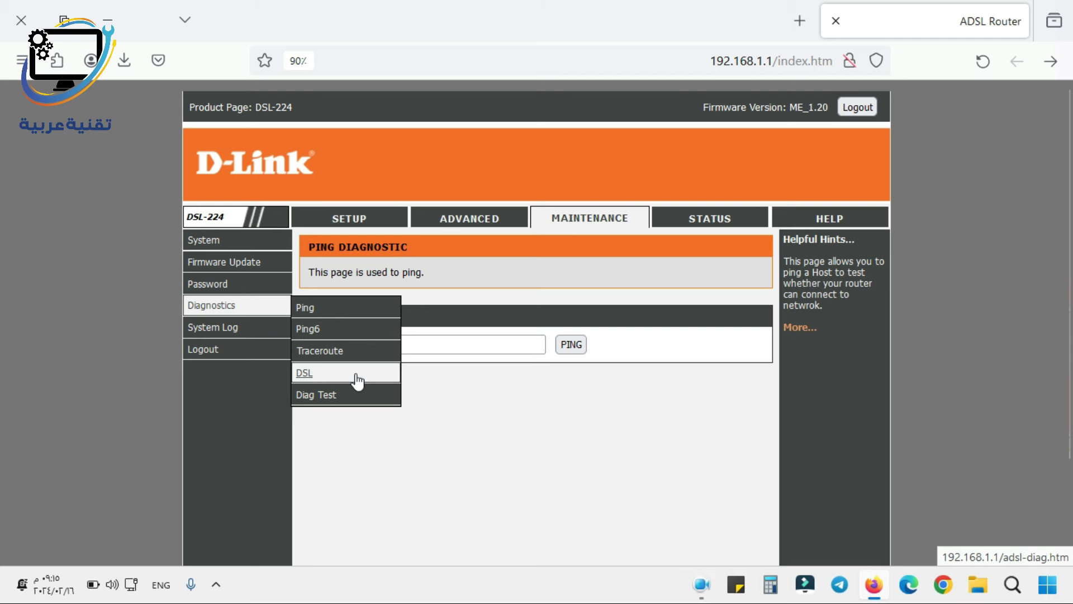
click(269, 323)
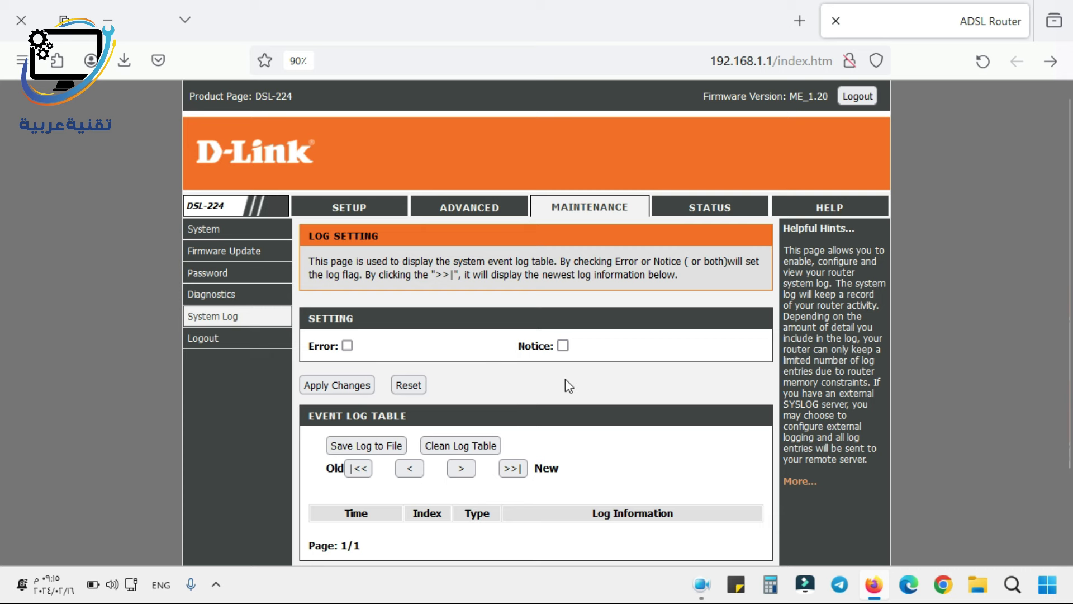
click(263, 340)
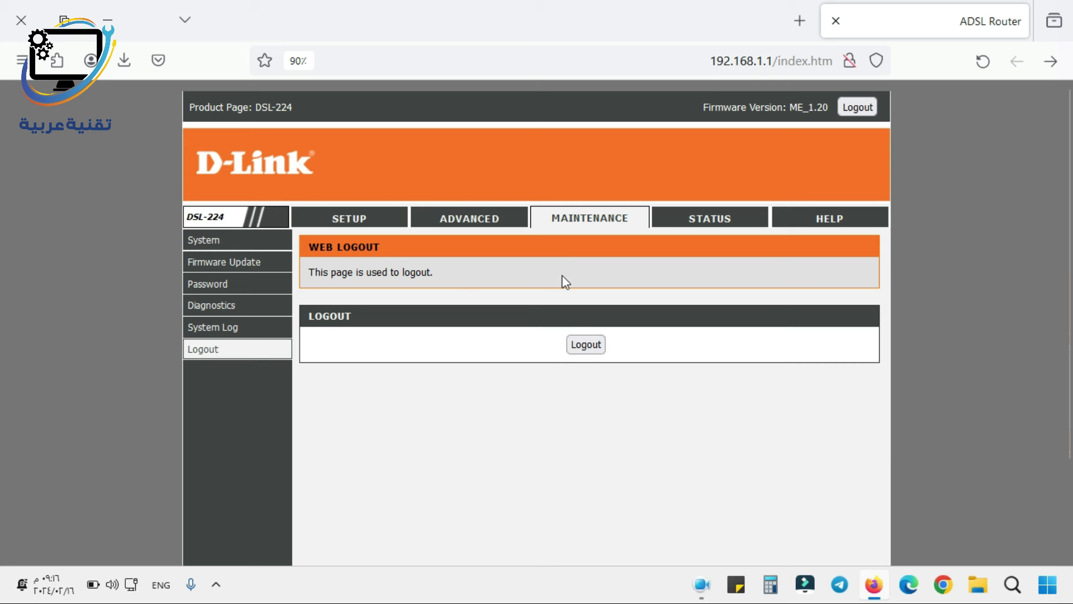
Step: View the router's device status, the active wireless client table and the active DHCP client table
click(709, 218)
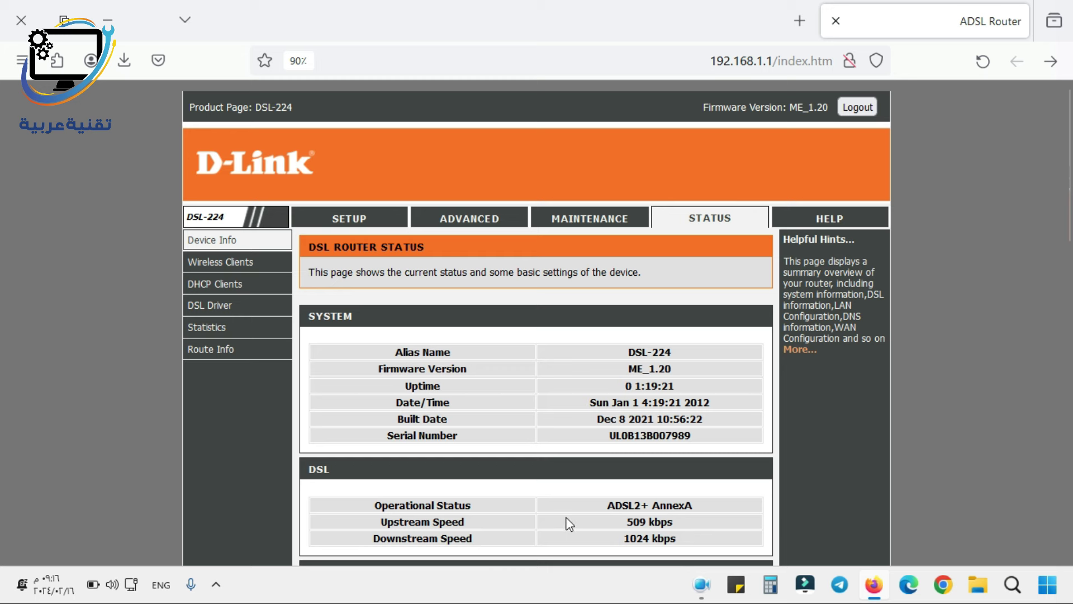
click(275, 263)
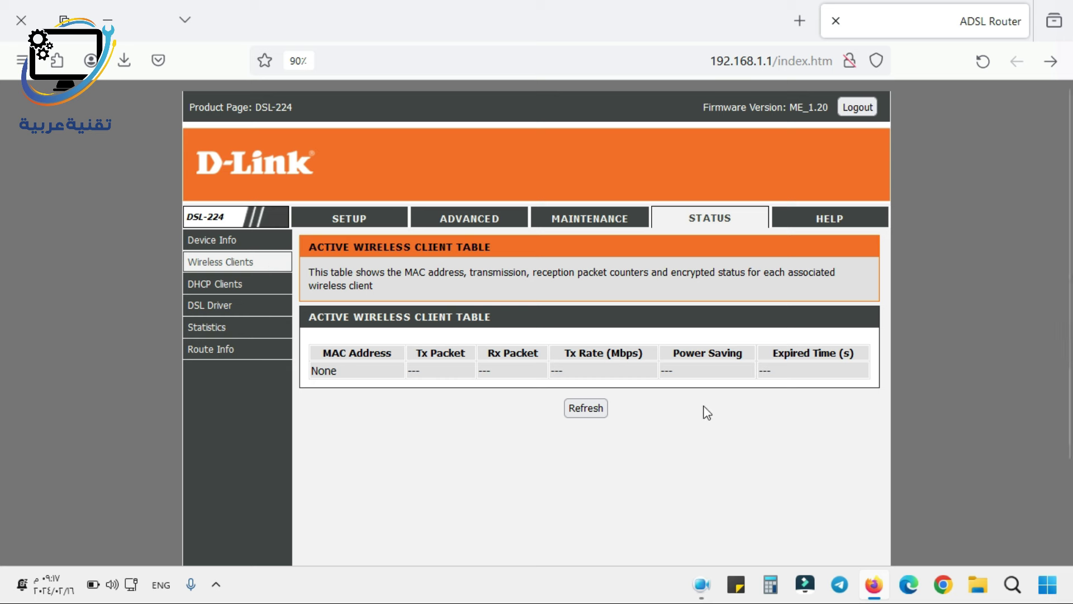
click(265, 286)
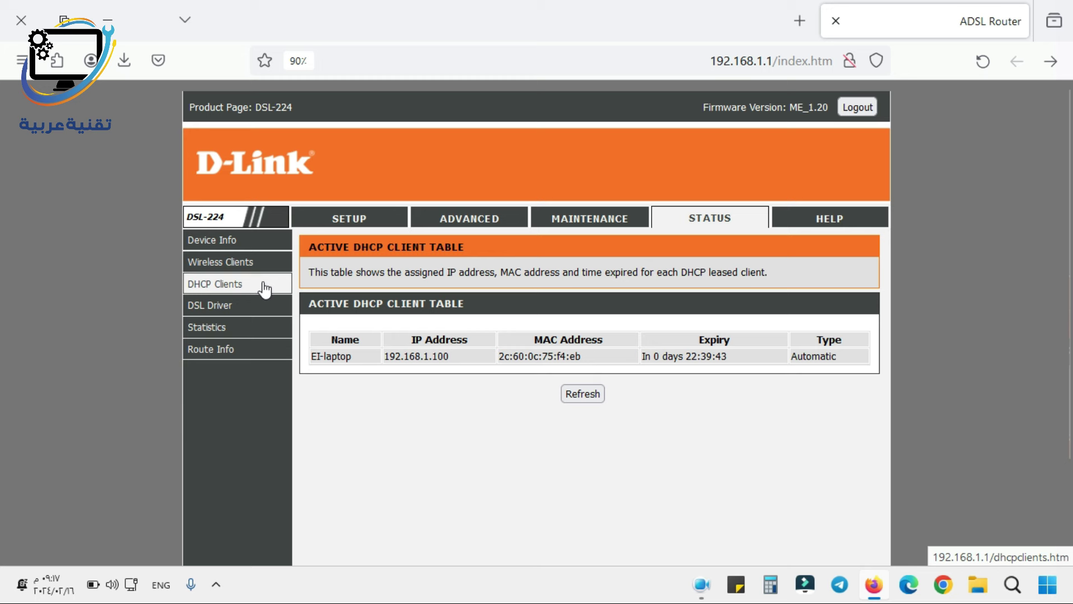